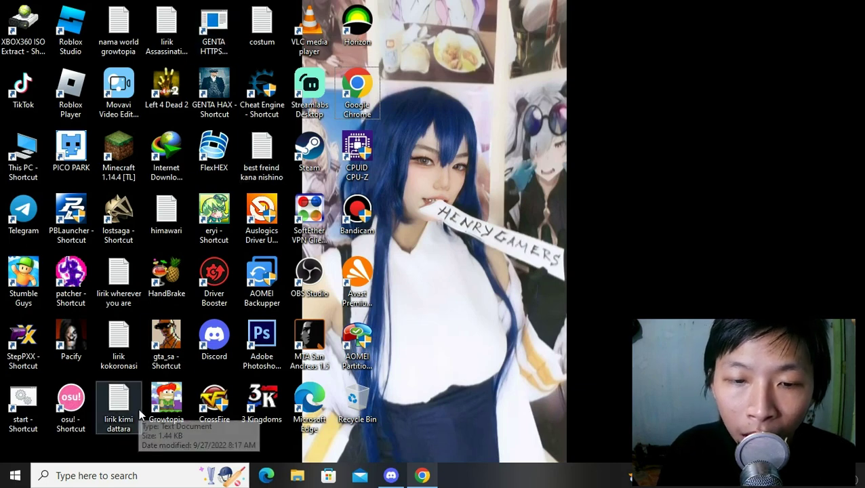
Step: Open the Growtopia shortcut's file location through its properties, close the properties, and move the folder window aside
click(162, 410)
right_click(160, 406)
click(205, 396)
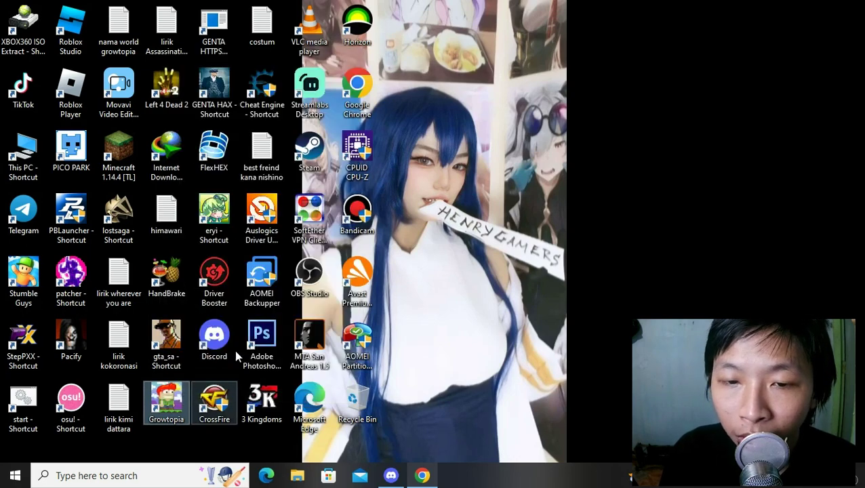
click(223, 346)
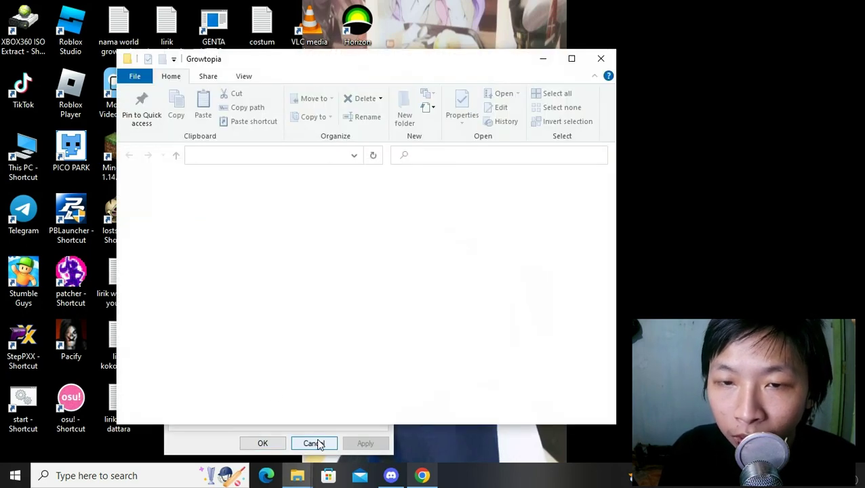
click(319, 445)
drag(255, 71, 479, 46)
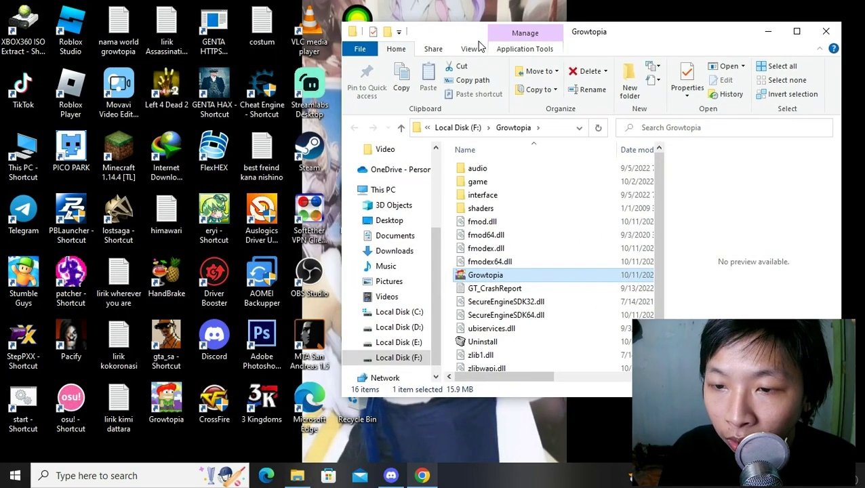
Step: Look inside the Growtopia installation's shaders folder and browse the files in its game folder
double_click(481, 209)
click(464, 129)
double_click(480, 182)
scroll(531, 275, down, 5)
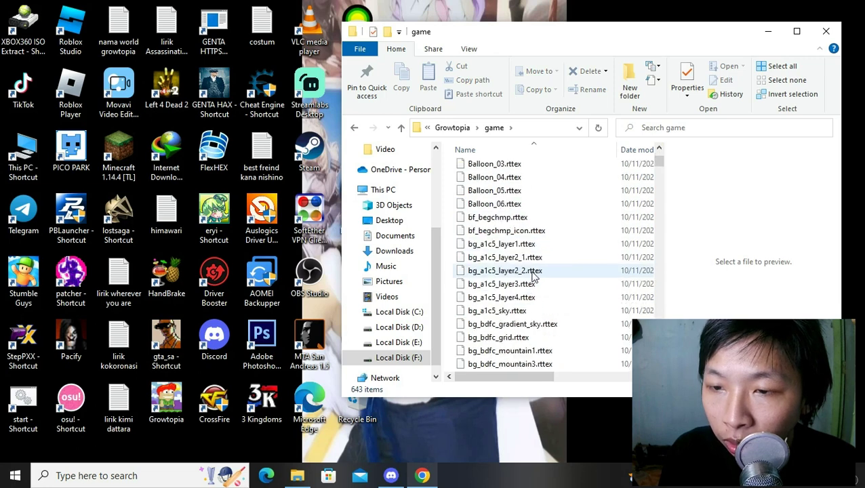
scroll(532, 275, down, 10)
scroll(658, 163, up, 5)
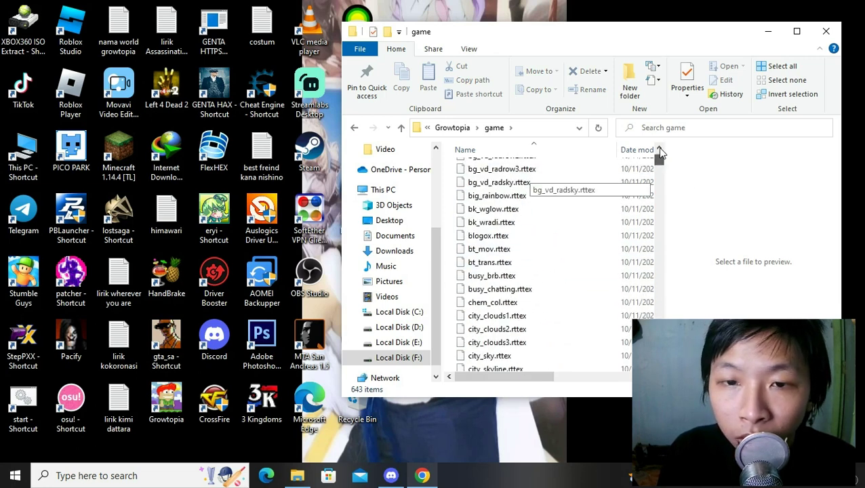
scroll(661, 157, up, 10)
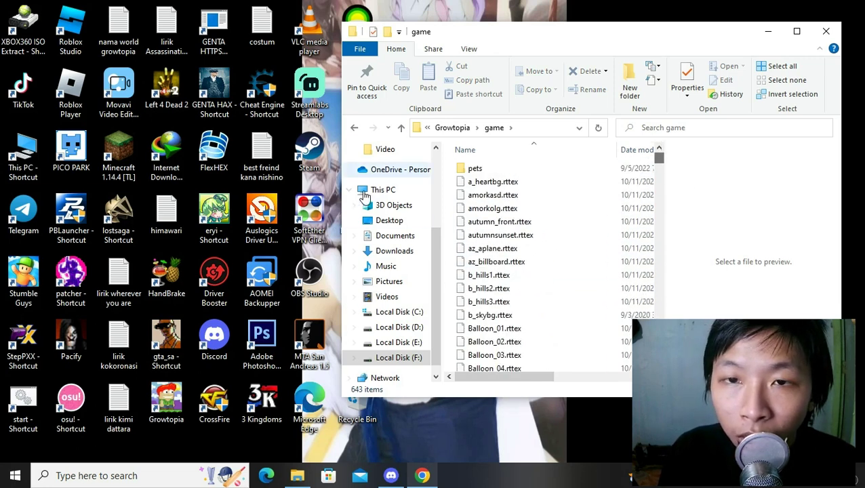
Step: Open the GENTA HAX shortcut's file location through its properties, close the properties, and select items.dat in that folder
click(210, 76)
right_click(209, 79)
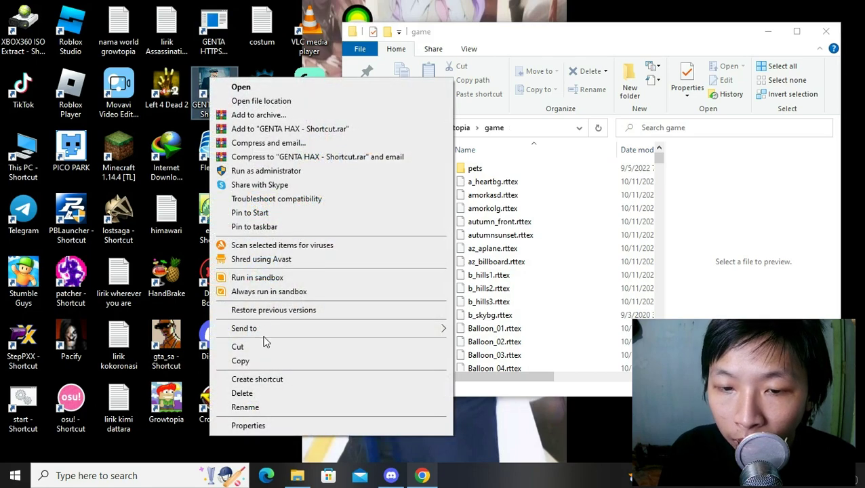
click(257, 425)
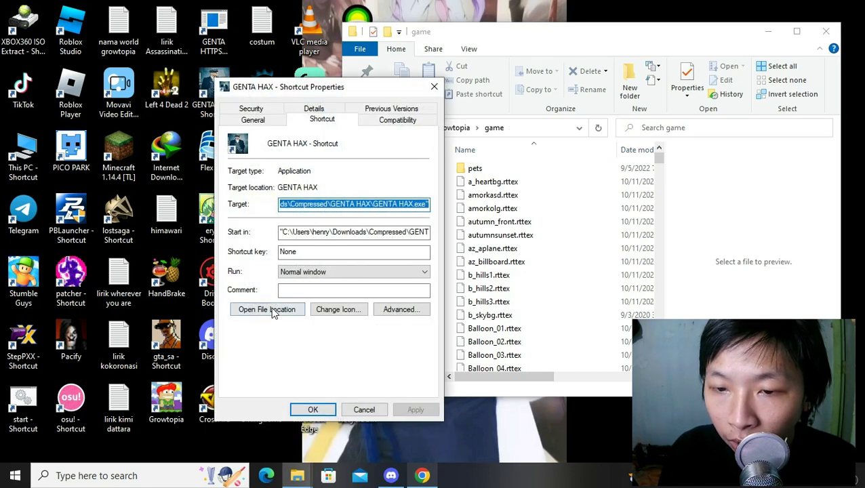
click(273, 310)
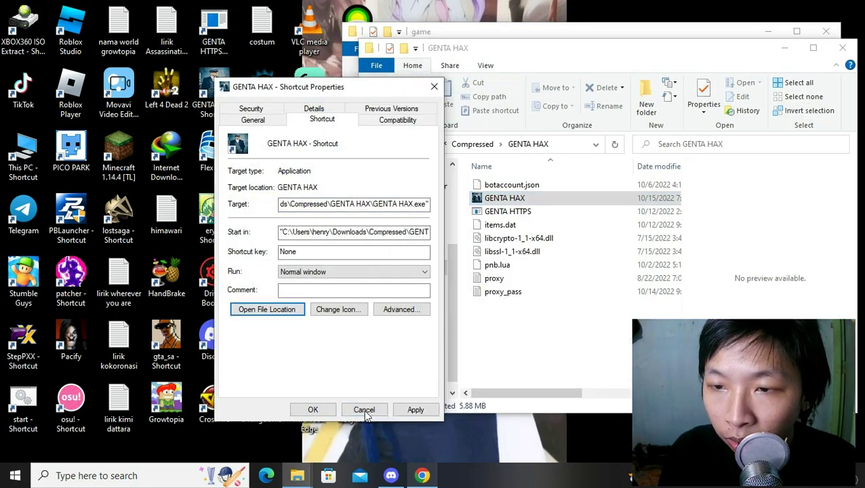
click(364, 410)
click(492, 351)
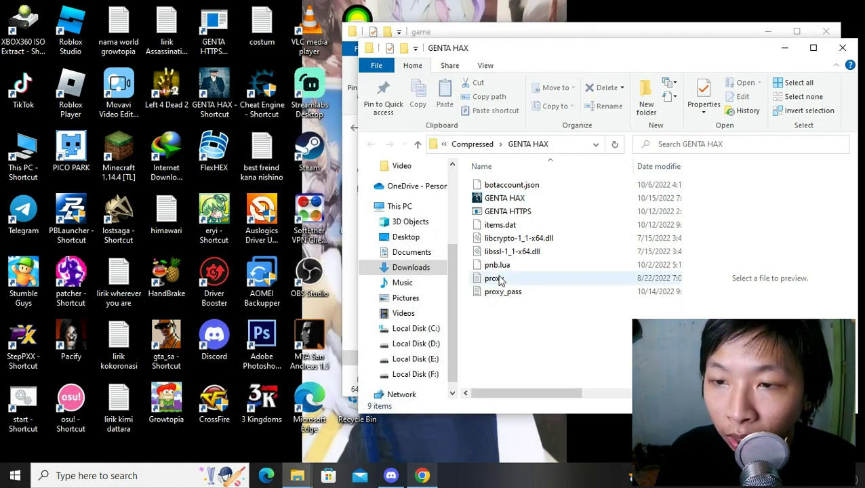
click(508, 226)
Step: Move the GENTA HAX folder window aside and close the Growtopia game folder window
drag(504, 45, 232, 73)
click(464, 46)
drag(440, 38, 314, 40)
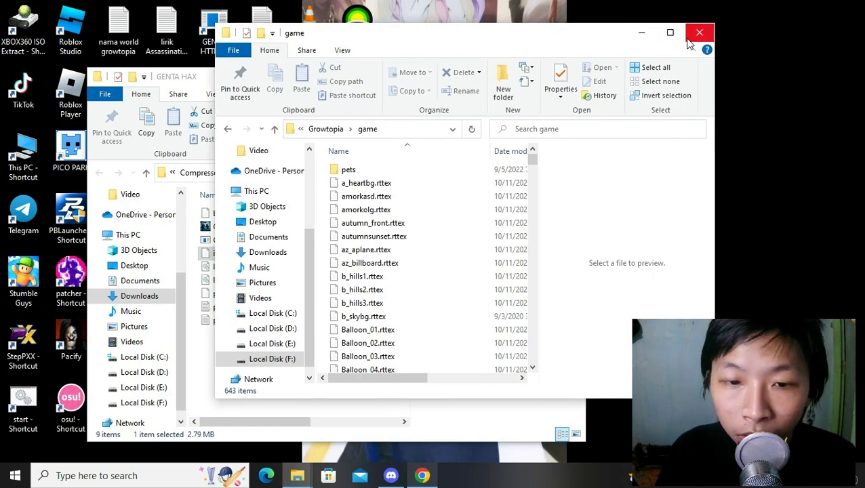
click(699, 34)
Step: Open the %appdata% location with the Run command and place its window beside the GENTA HAX folder
click(15, 475)
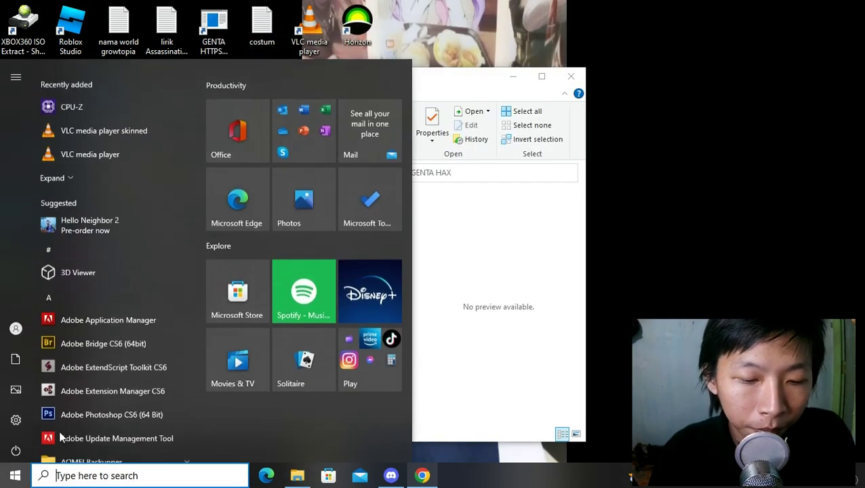
key(super+r)
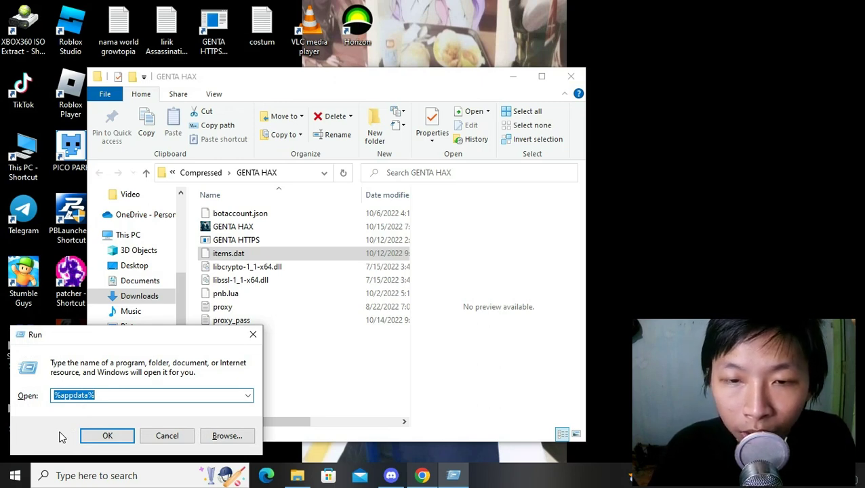
key(Return)
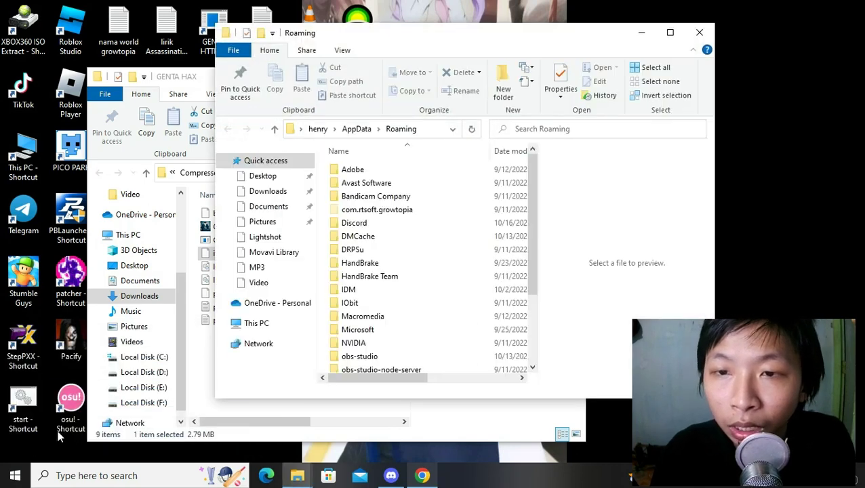
drag(380, 41, 490, 32)
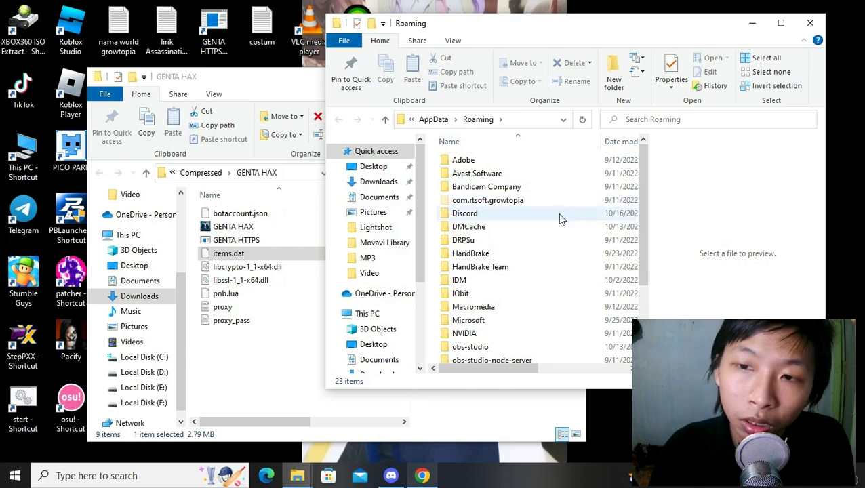
Step: Go from Roaming up to AppData and open the Local\Growtopia\cache folder
click(434, 120)
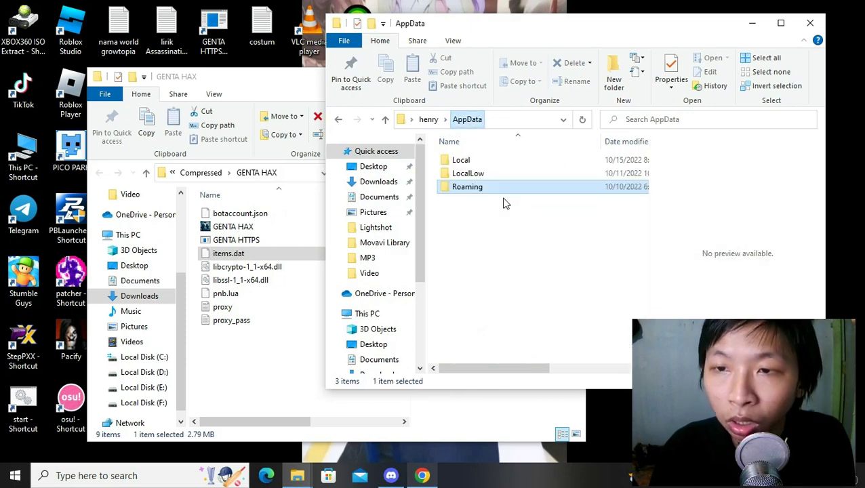
double_click(480, 162)
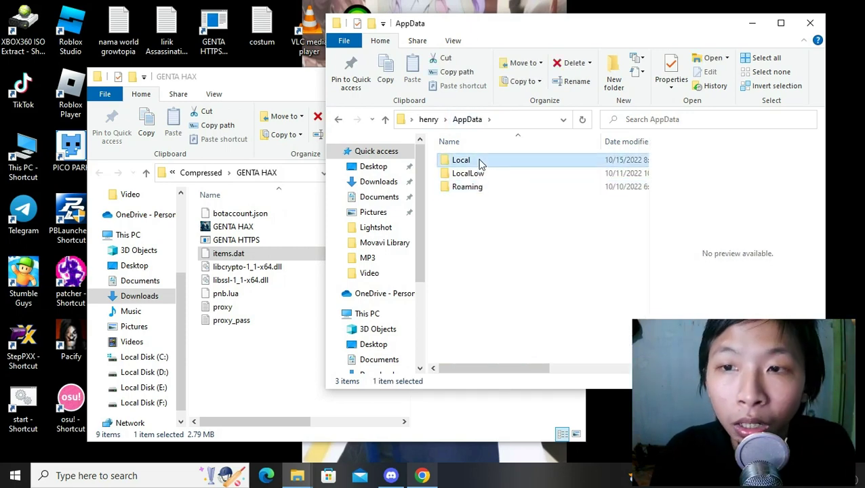
scroll(536, 179, down, 1)
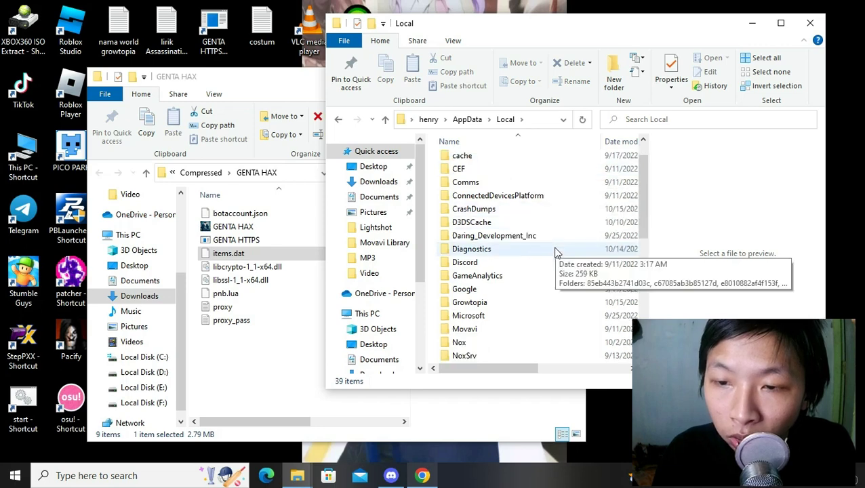
click(478, 305)
double_click(478, 305)
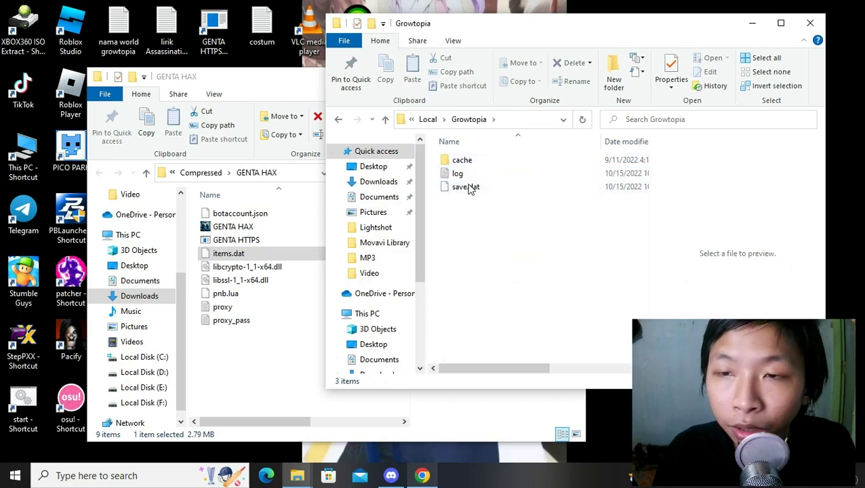
click(470, 163)
double_click(470, 163)
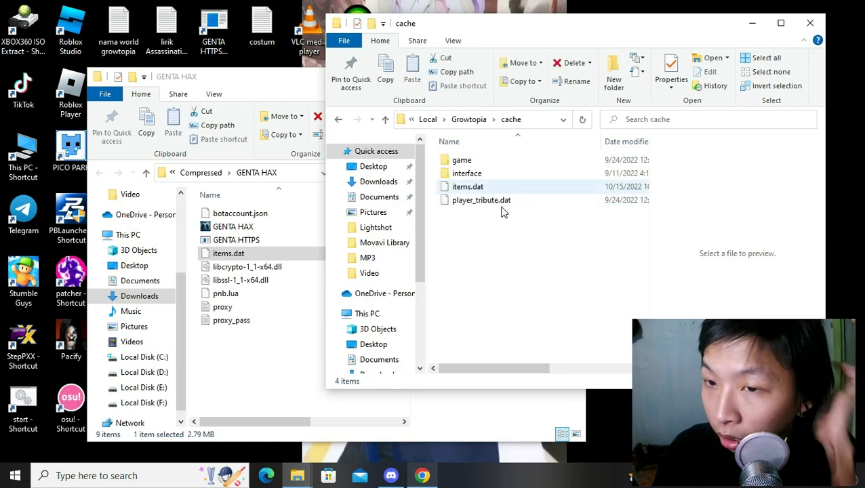
Step: Compare the modification date and size of items.dat in the cache folder with the copy in GENTA HAX
click(486, 190)
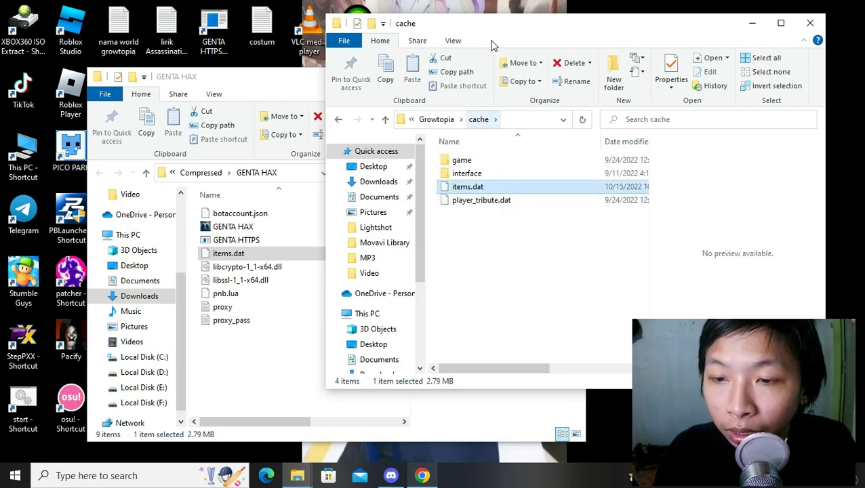
drag(482, 368, 534, 368)
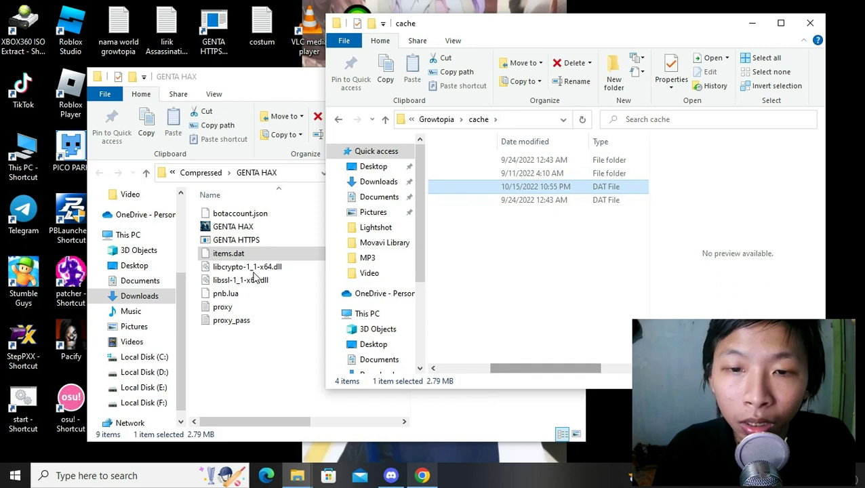
click(309, 326)
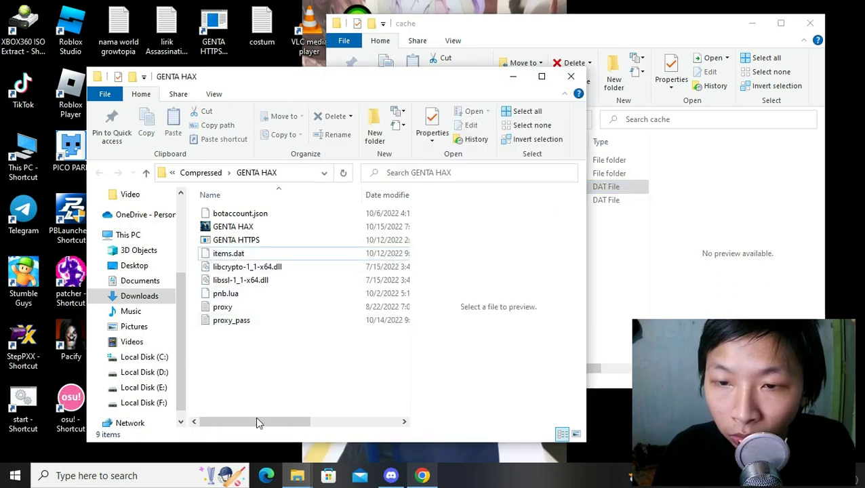
drag(243, 422, 348, 419)
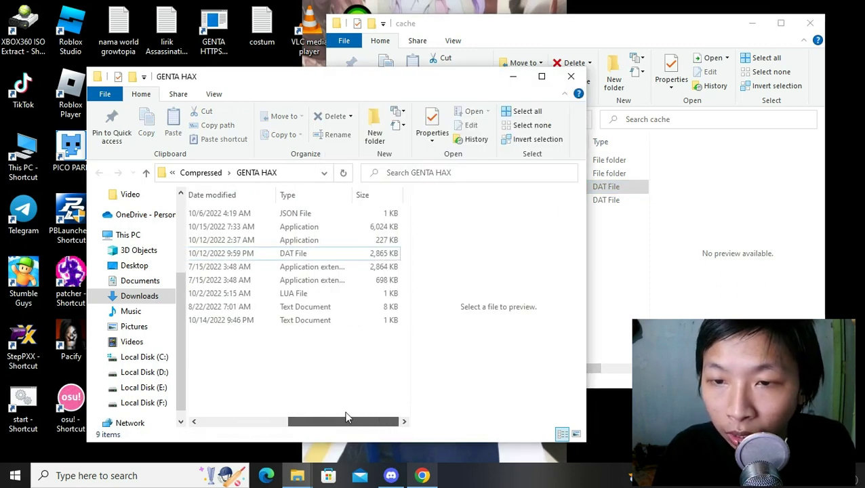
click(380, 257)
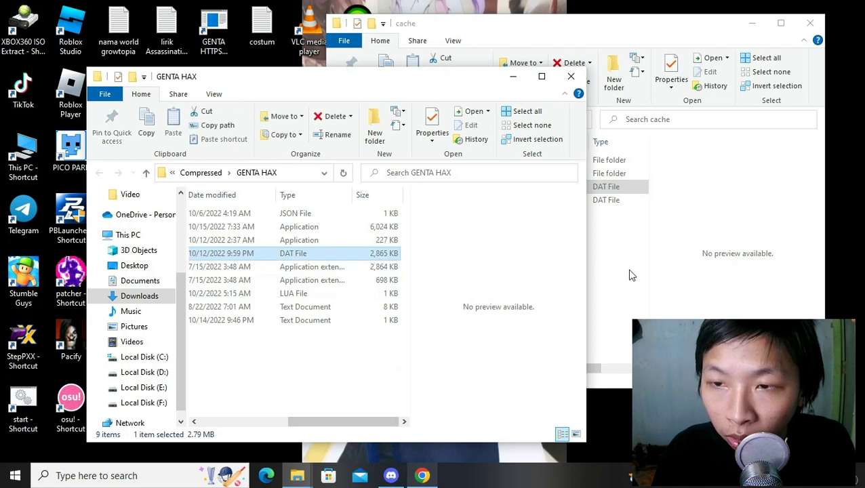
click(629, 275)
click(549, 188)
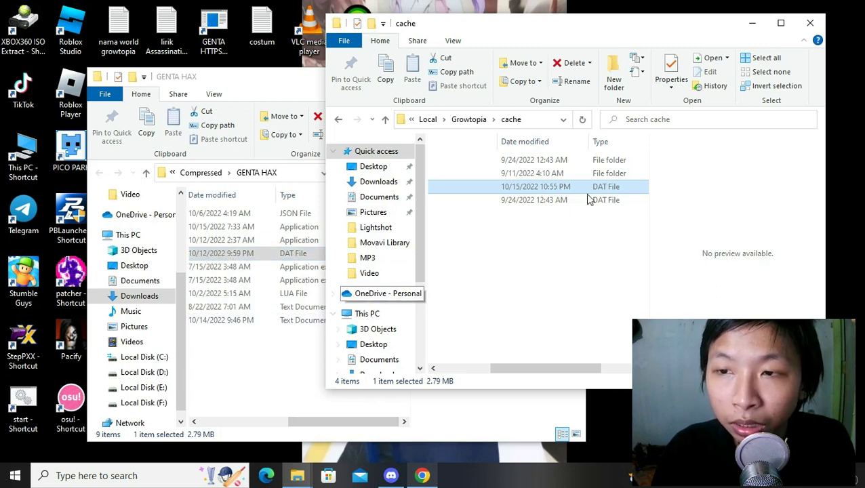
Step: Move items.dat from the cache folder into the GENTA HAX folder, replacing the existing file there
ctrl+click(518, 187)
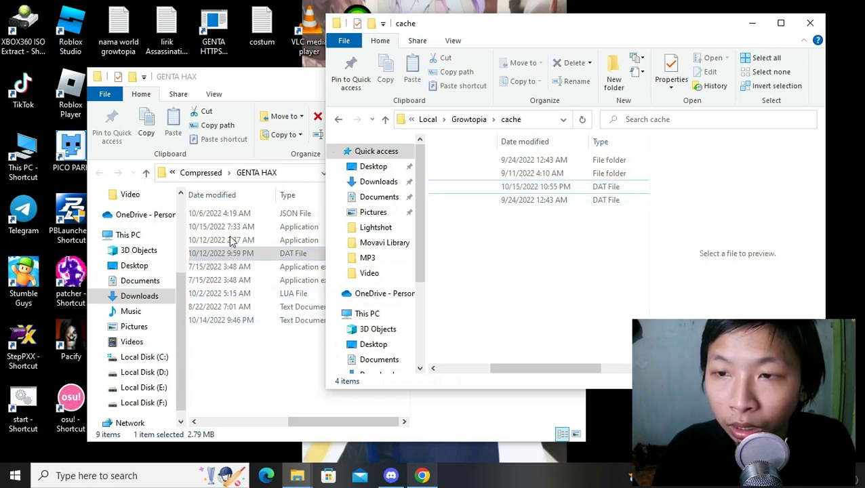
drag(493, 192, 234, 364)
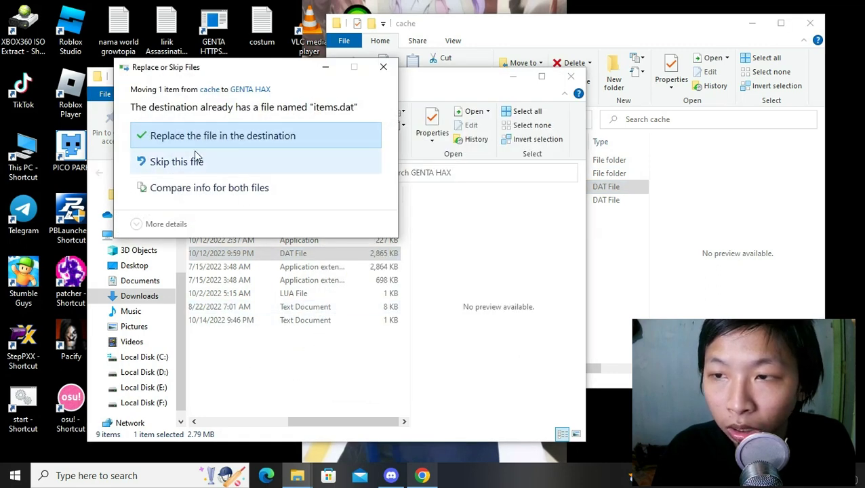
click(197, 135)
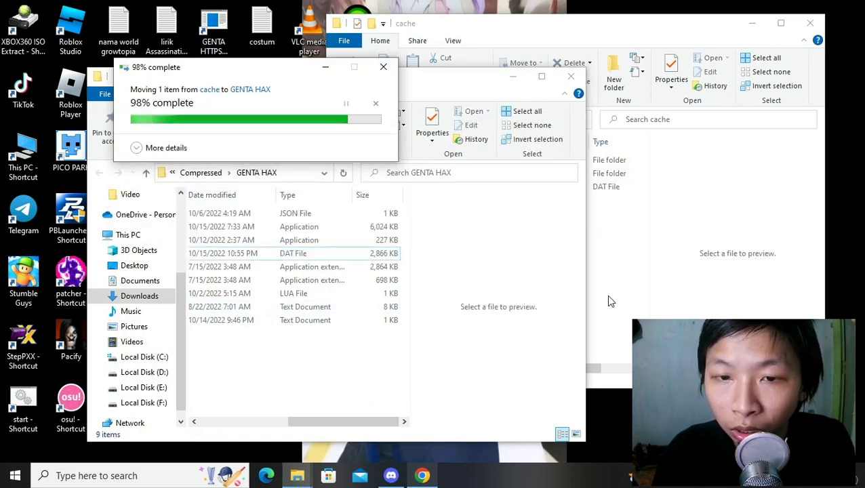
Step: Copy items.dat from the GENTA HAX folder back into Growtopia's cache folder
drag(382, 422, 285, 424)
click(234, 255)
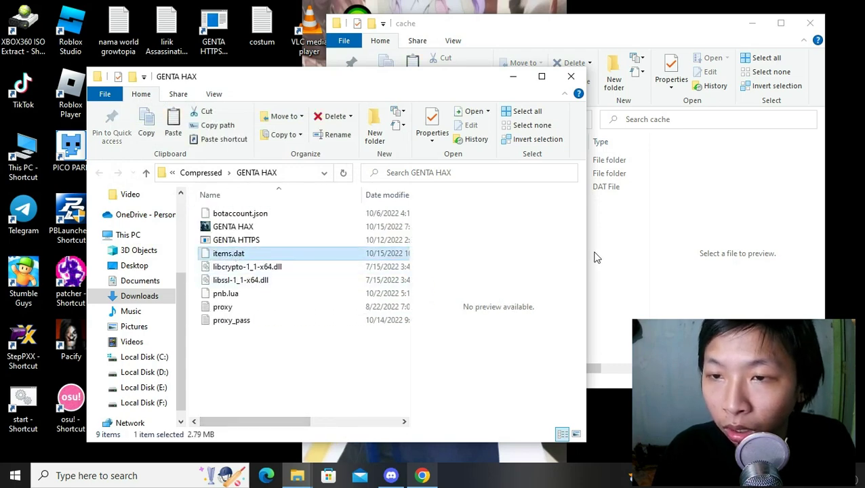
click(596, 271)
key(ctrl+v)
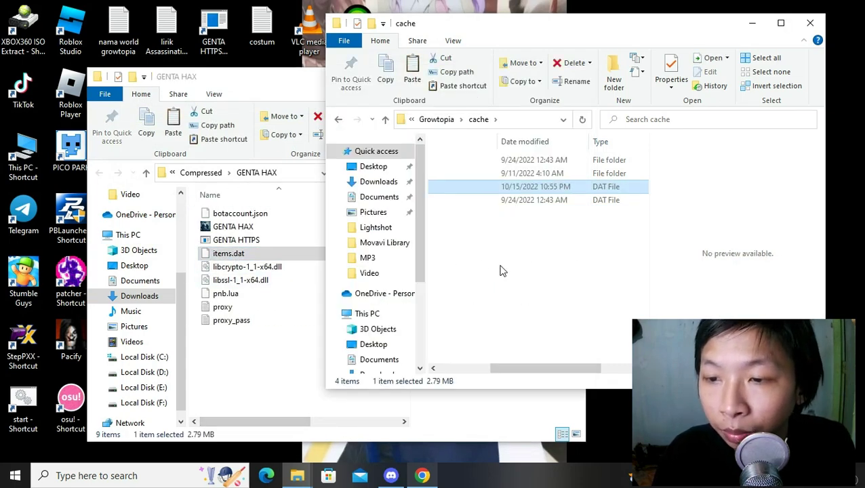
drag(562, 369, 454, 368)
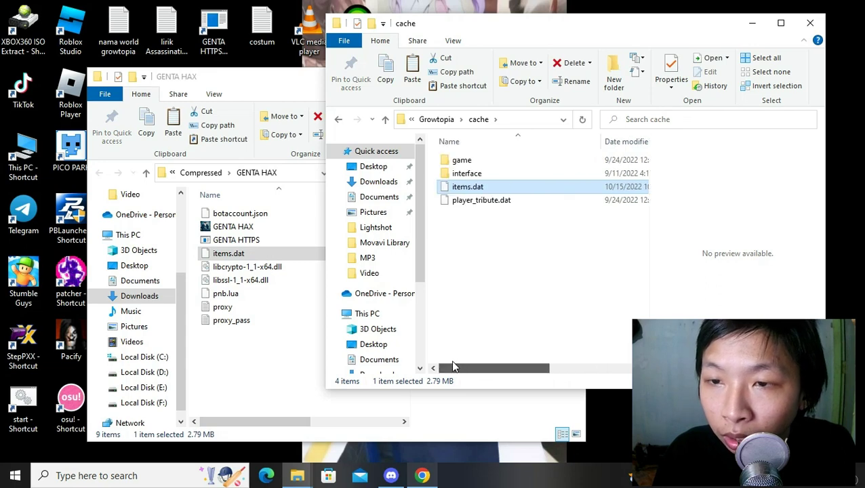
Step: Look through the files in the cache folder's interface\large subfolder
click(488, 206)
click(486, 244)
double_click(485, 173)
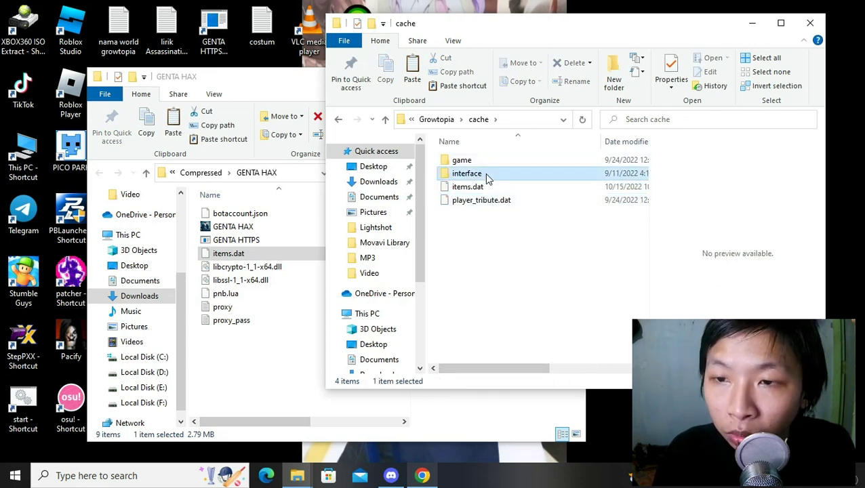
double_click(465, 165)
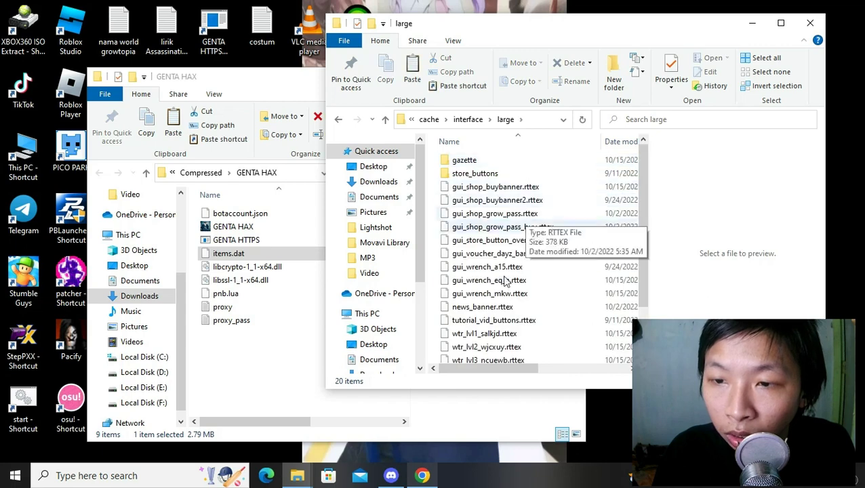
scroll(503, 292, down, 2)
scroll(503, 292, up, 2)
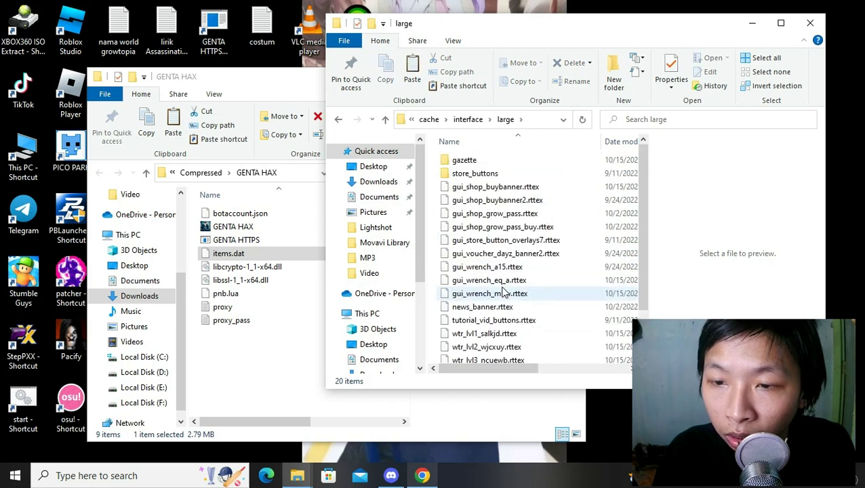
Step: Look through the files in the cache folder's game subfolder
click(466, 119)
click(430, 119)
double_click(482, 162)
scroll(543, 284, down, 2)
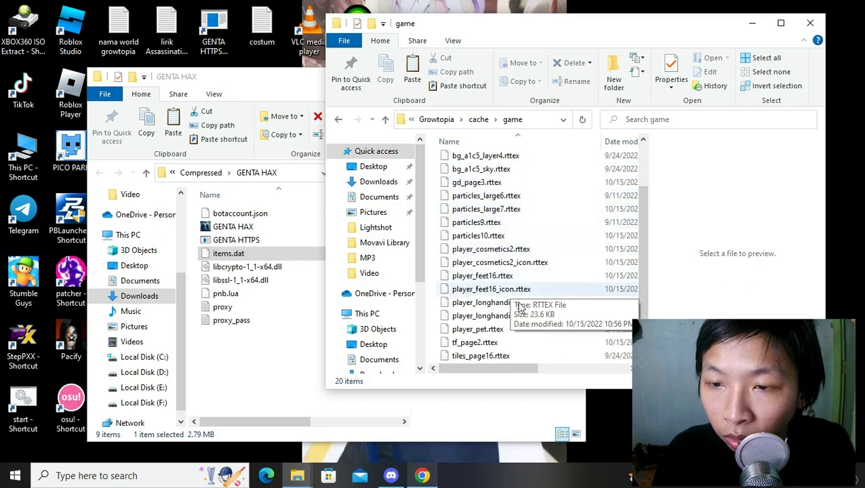
scroll(532, 313, up, 2)
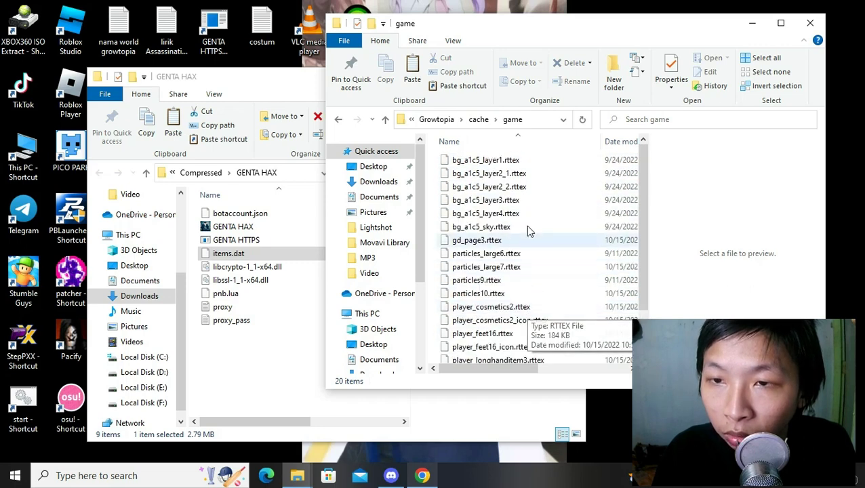
Step: Read through the log file in the Local\Growtopia folder, then close it
click(439, 119)
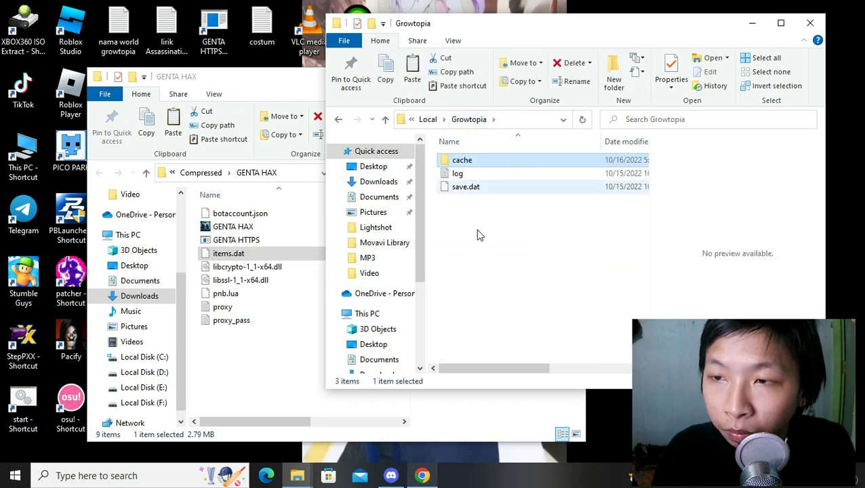
click(476, 176)
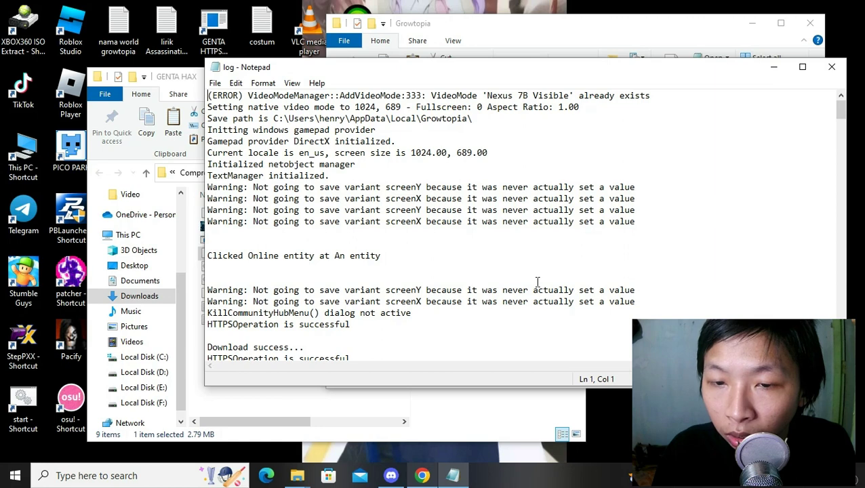
scroll(536, 282, down, 7)
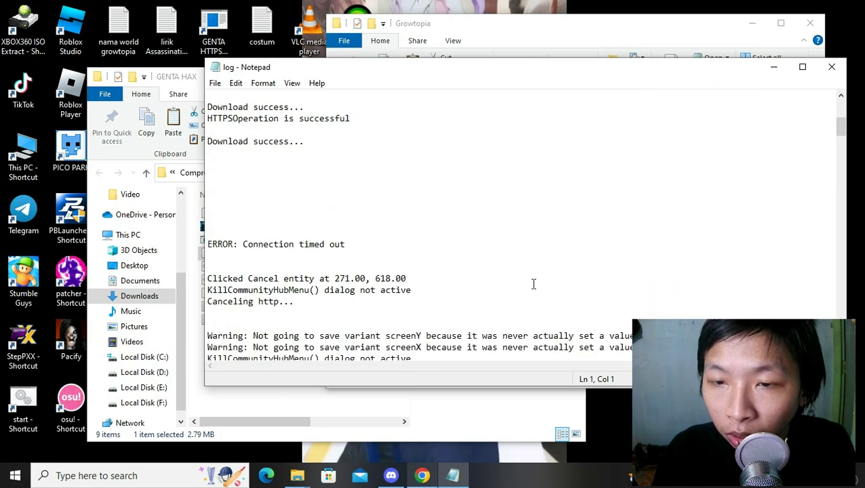
scroll(353, 291, down, 9)
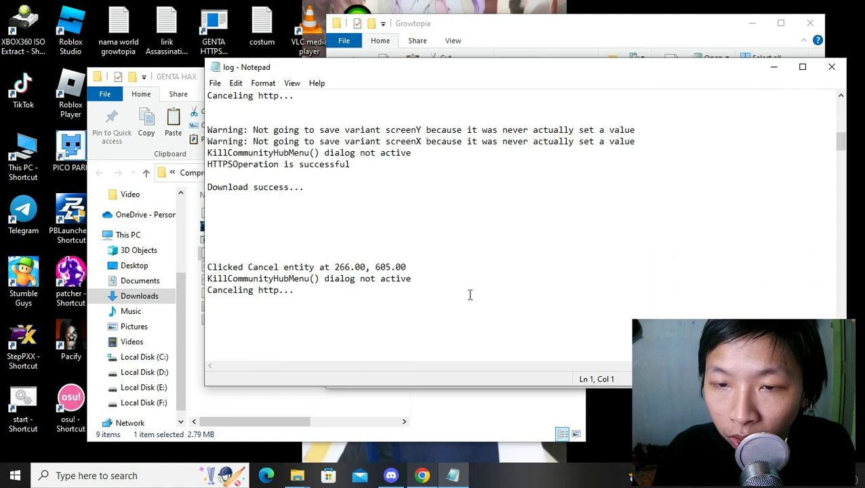
scroll(399, 286, down, 6)
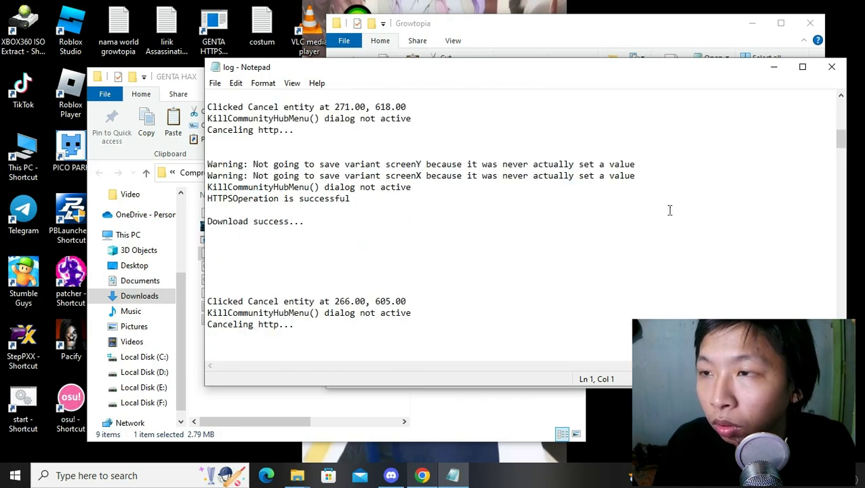
click(832, 68)
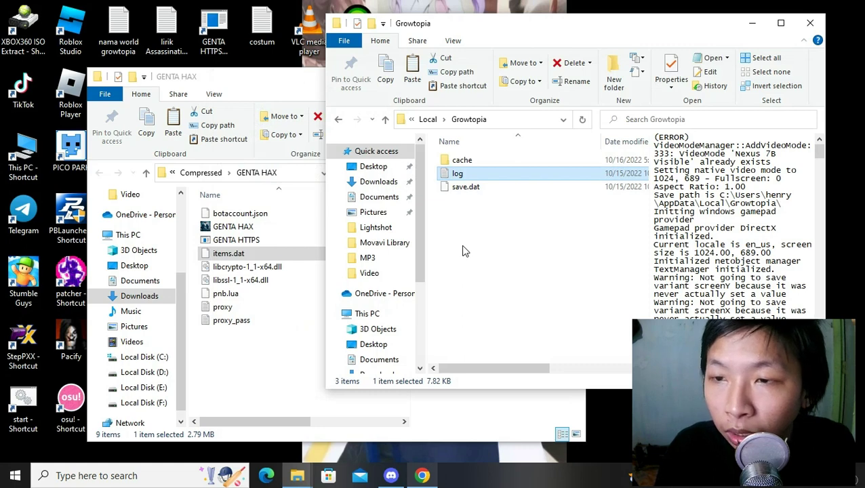
click(463, 251)
click(472, 175)
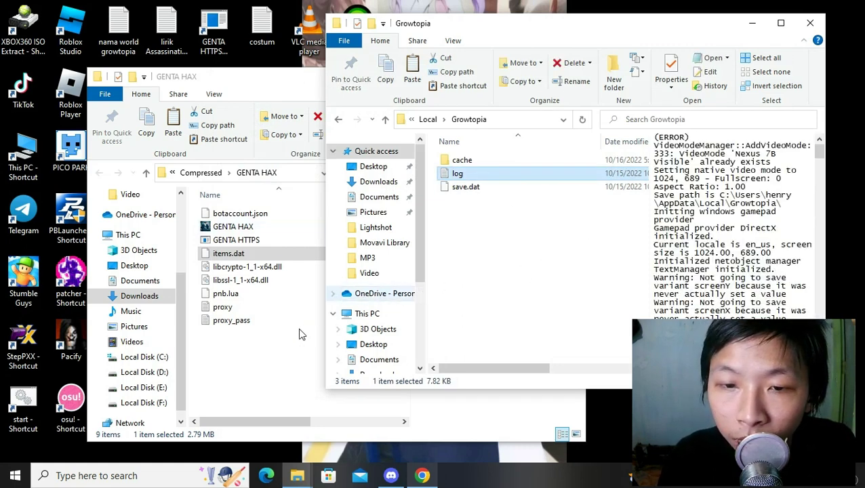
Step: Close the Growtopia folder window and minimise the GENTA HAX folder window to clear the desktop
click(277, 353)
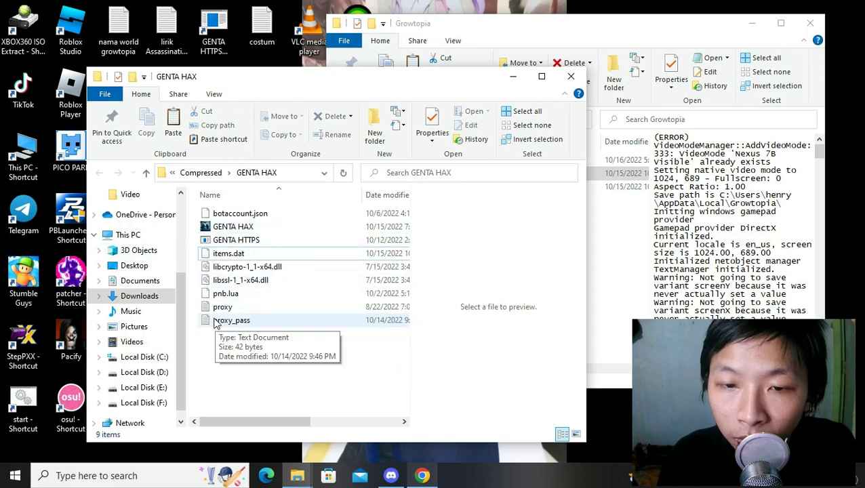
click(234, 230)
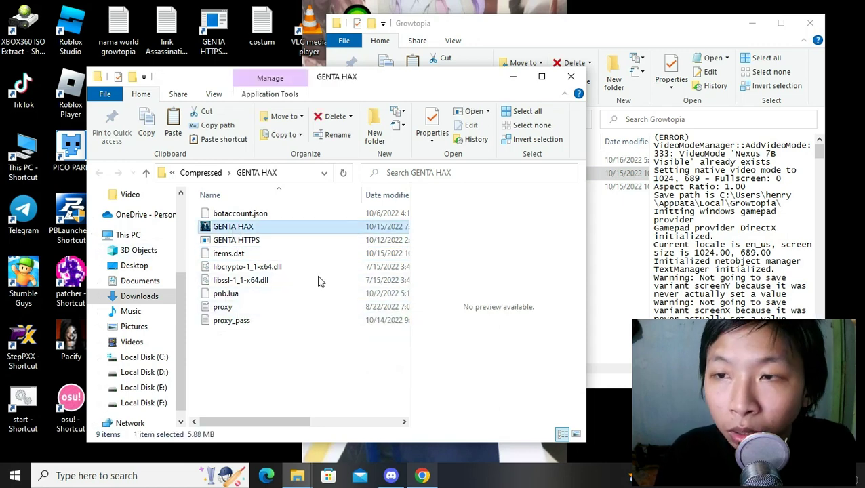
click(620, 27)
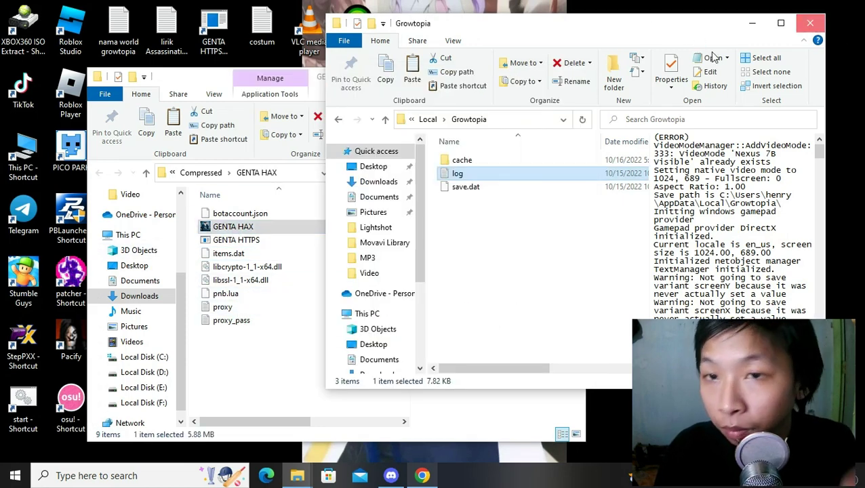
click(810, 23)
drag(392, 91, 649, 18)
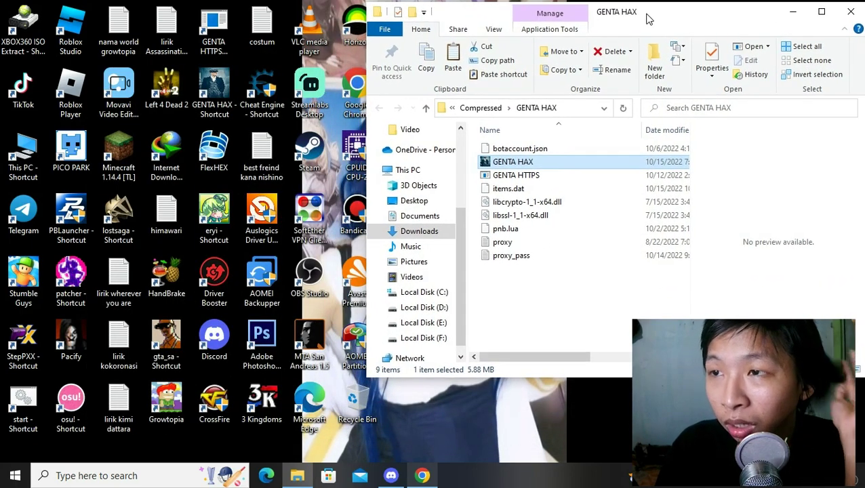
click(791, 13)
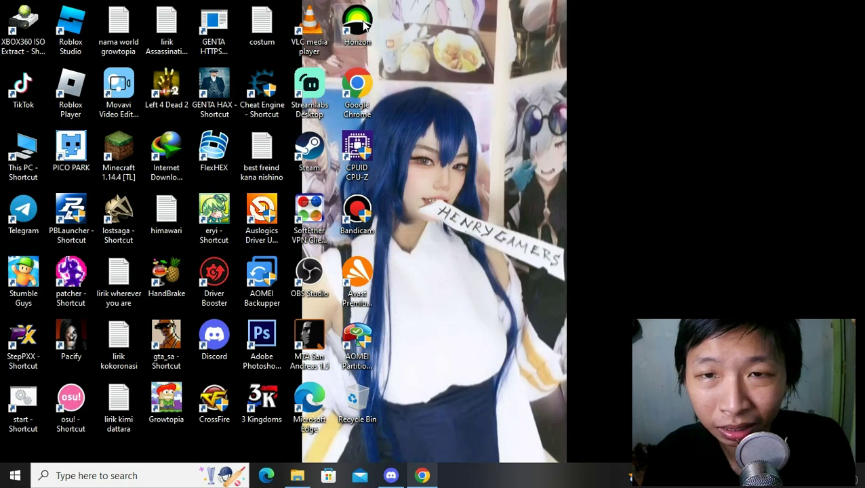
Step: Run the GENTA HTTPS desktop shortcut as administrator and move its console window away from the desktop icons
right_click(215, 50)
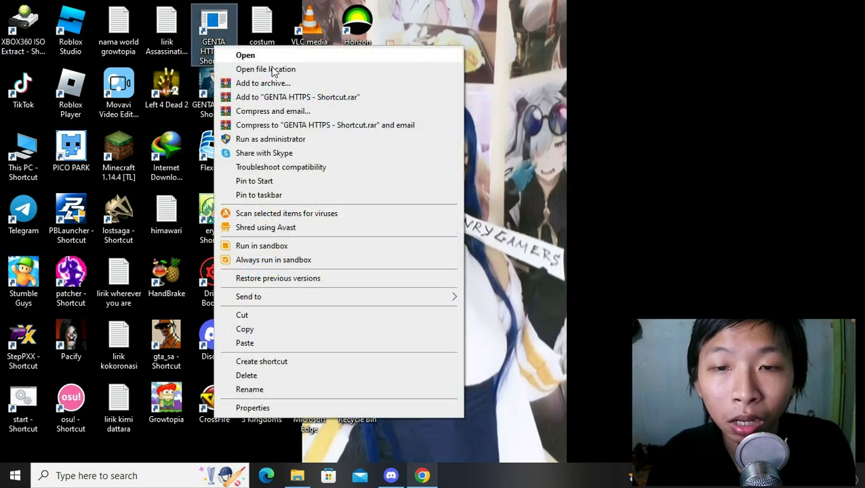
click(290, 139)
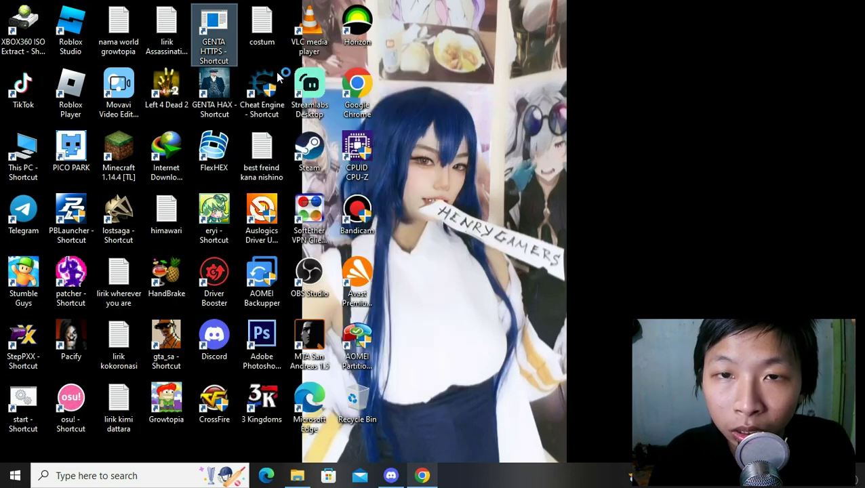
drag(245, 116, 443, 97)
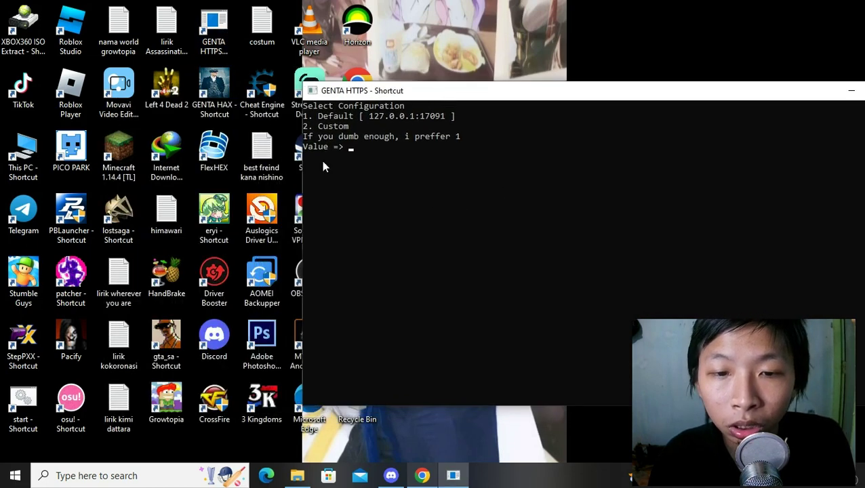
double_click(166, 403)
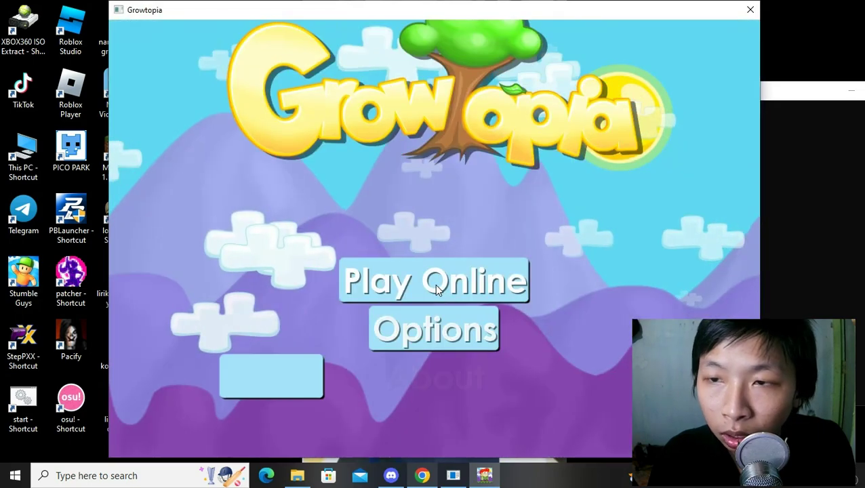
click(461, 278)
click(597, 420)
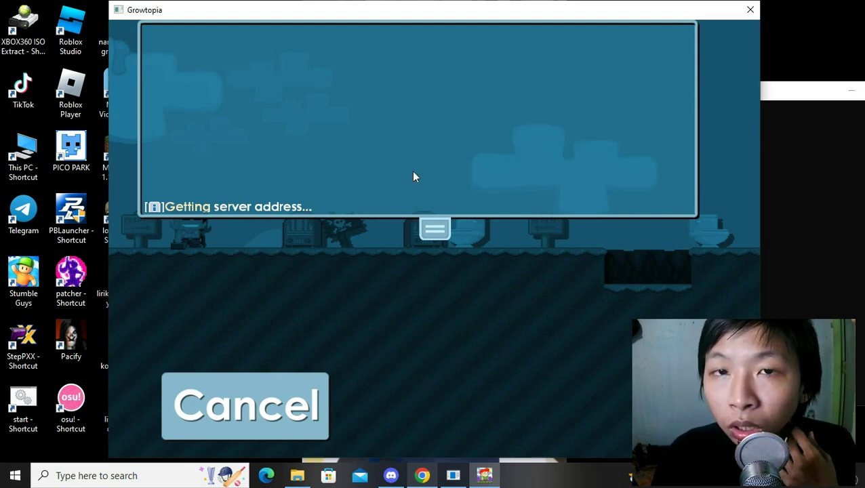
drag(349, 11, 283, 13)
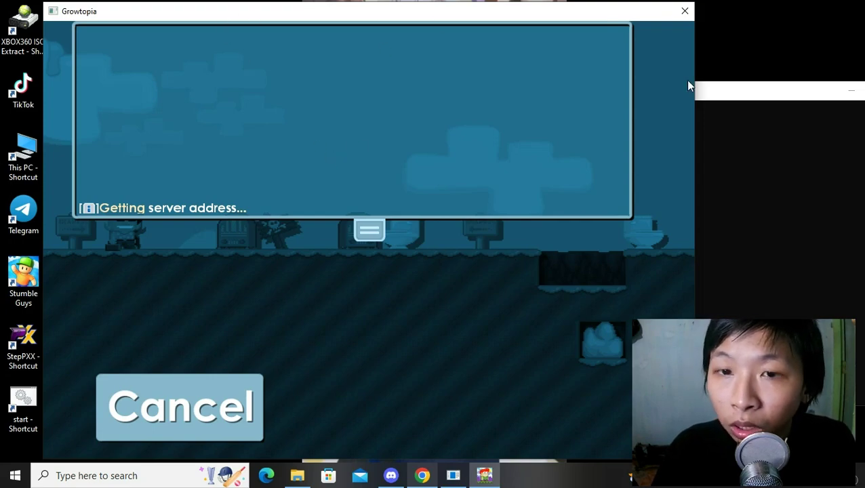
click(685, 12)
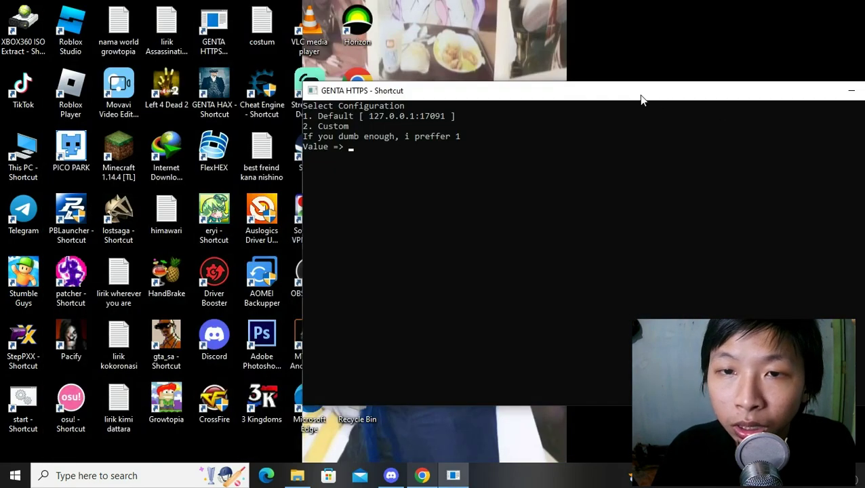
Step: Start the GENTA HTTPS server with configuration 1, the default 127.0.0.1:17091
drag(639, 95, 499, 70)
drag(237, 65, 397, 37)
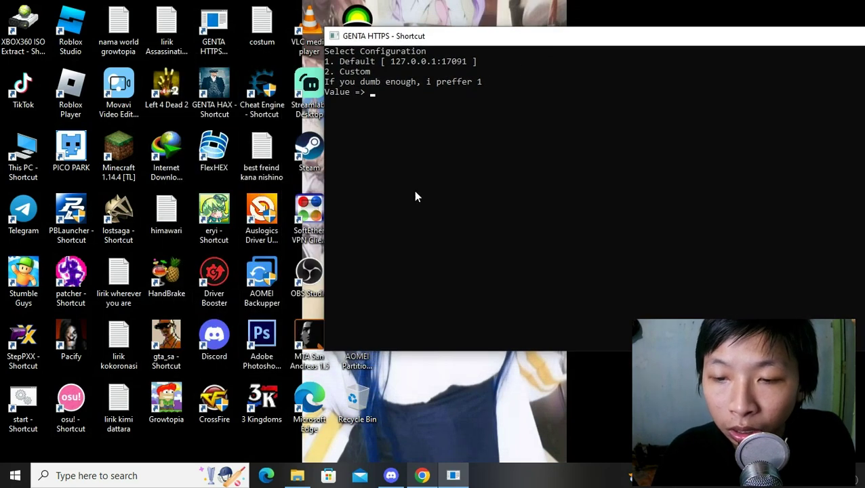
text(1)
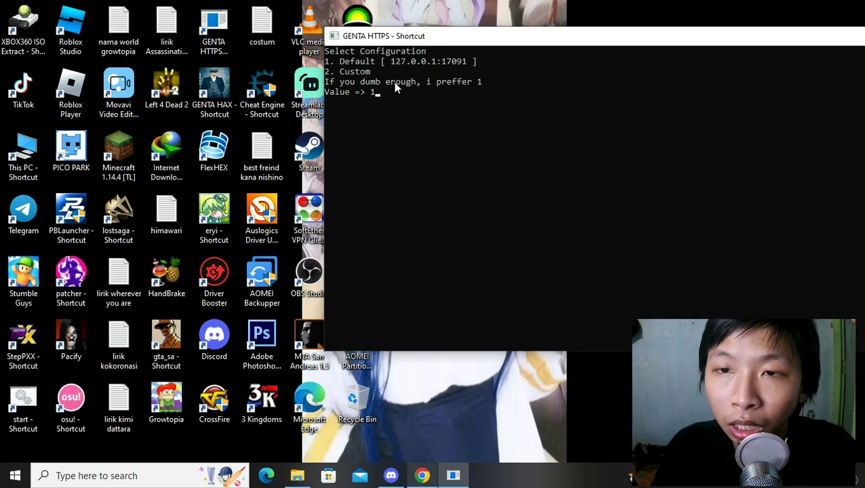
key(Return)
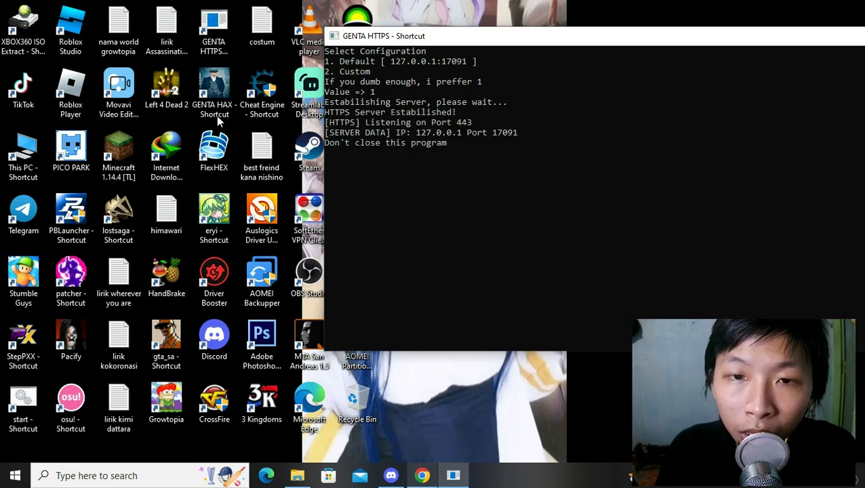
Step: Run GENTA HAX as administrator from its desktop shortcut, enter the program and show its ENet Proxy page
double_click(213, 92)
right_click(214, 92)
click(267, 184)
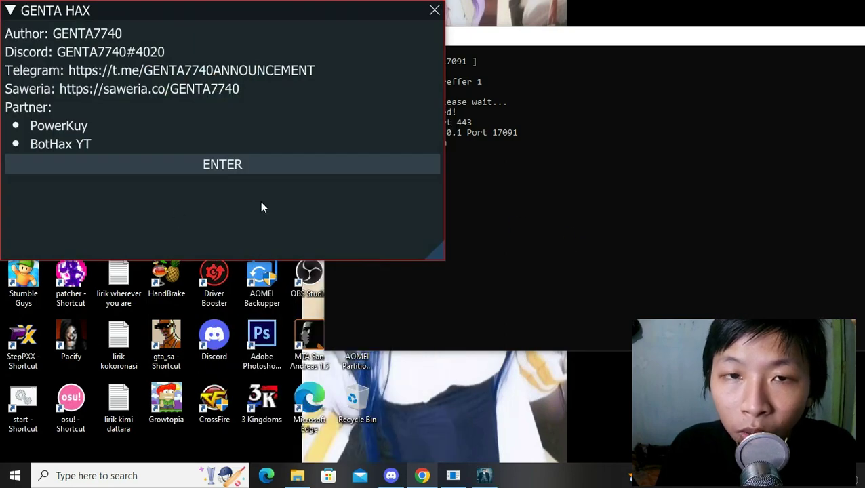
click(192, 164)
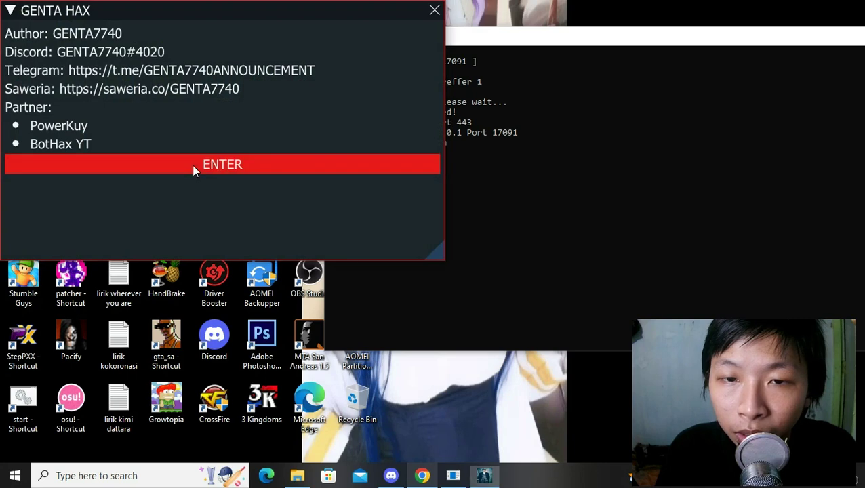
click(208, 33)
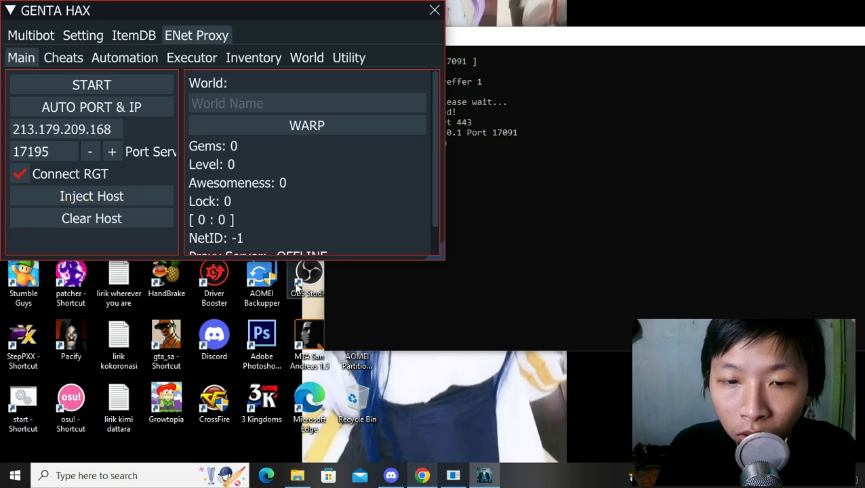
Step: Launch Growtopia up to its online login screen and start the ENet proxy in GENTA HAX
double_click(175, 410)
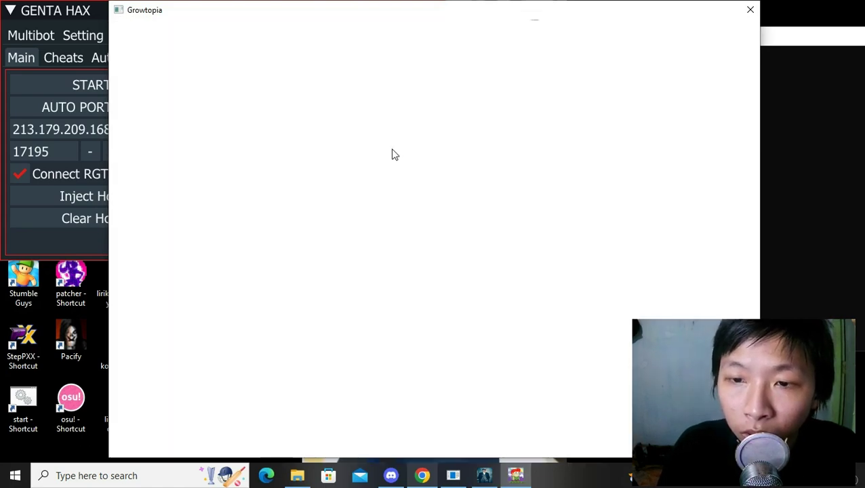
click(412, 273)
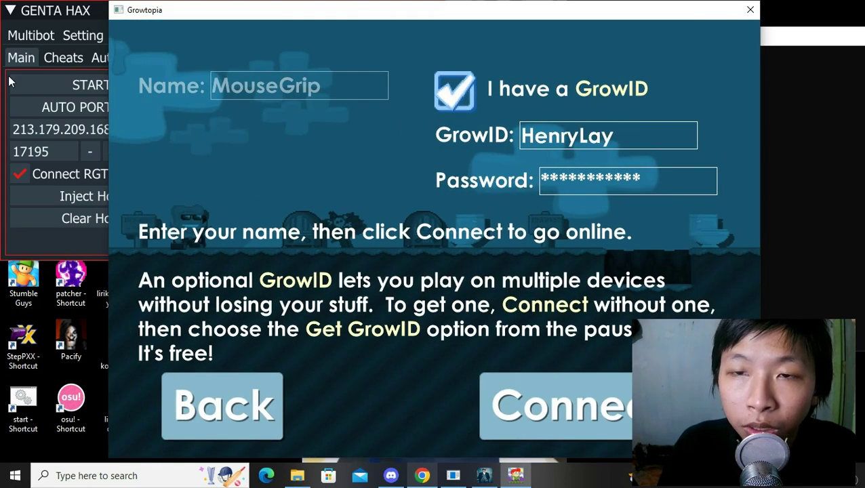
click(100, 90)
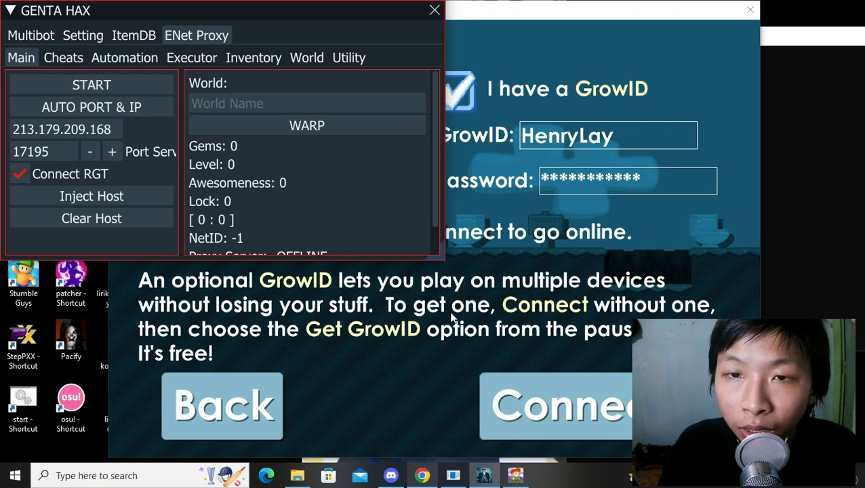
Step: Try twice to connect to Growtopia with the "I have a GrowID" option turned off, cancelling each attempt
click(458, 100)
click(458, 100)
click(550, 375)
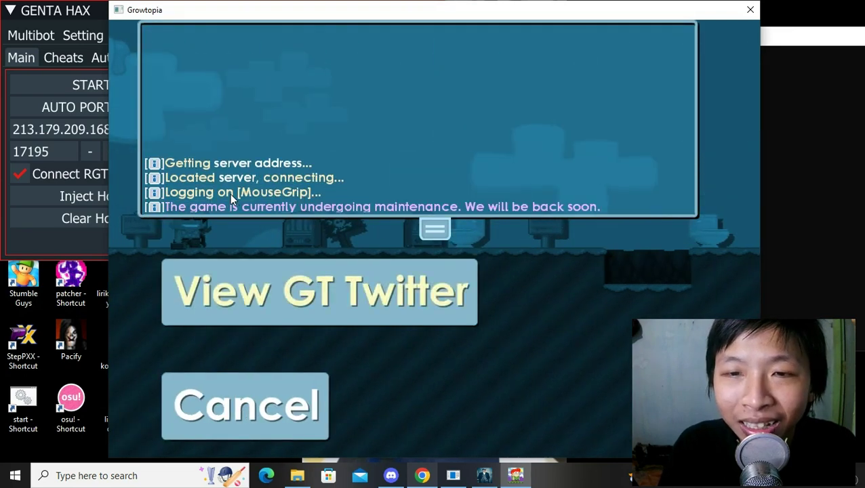
click(291, 391)
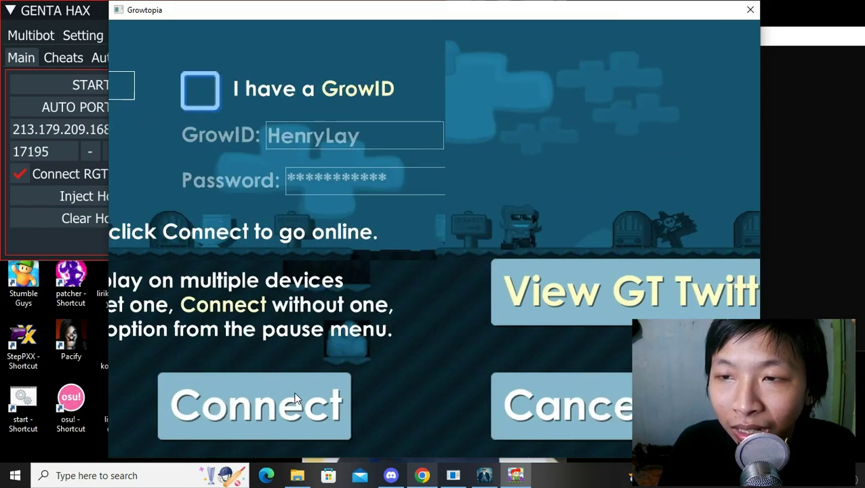
click(495, 400)
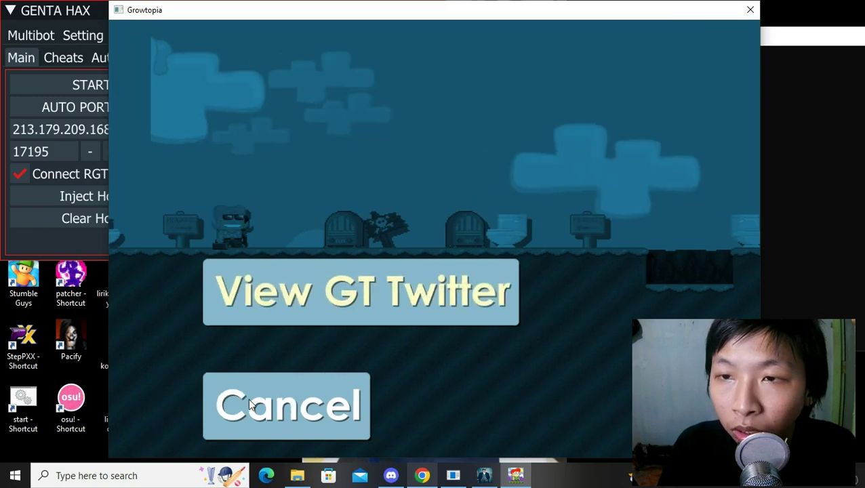
click(249, 404)
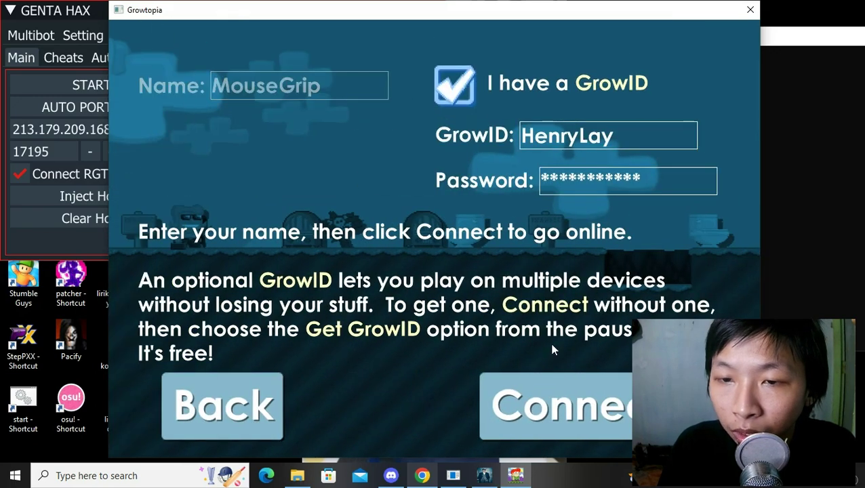
Step: Connect to Growtopia using the saved GrowID account with "I have a GrowID" enabled
click(555, 385)
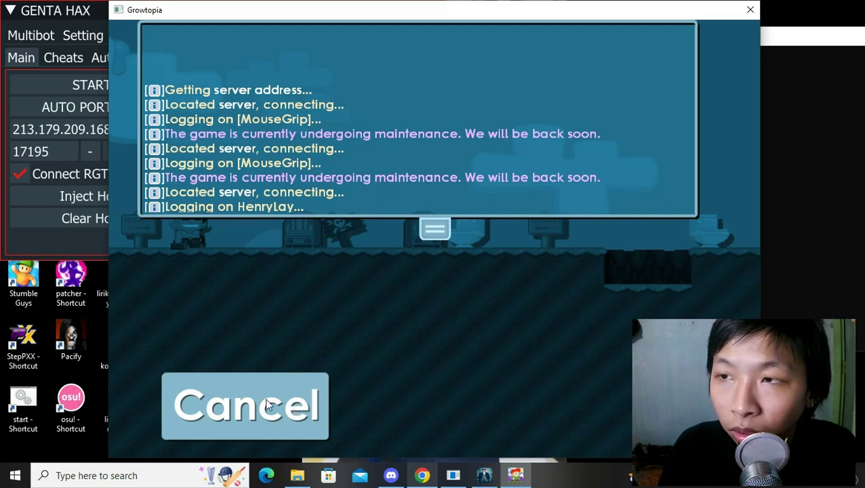
Step: Bring the GENTA HTTPS console forward, review its request and response log, and minimize it
click(784, 38)
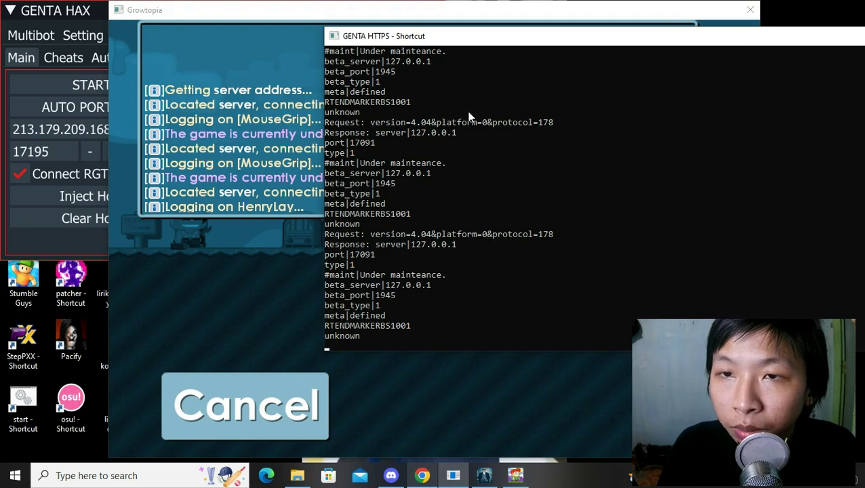
drag(457, 42, 327, 44)
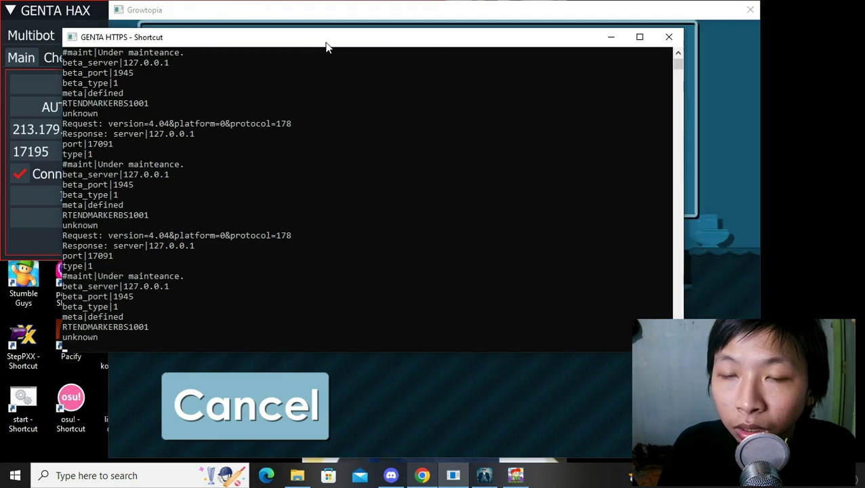
click(610, 37)
Step: Check the proxy and target server status in GENTA HAX, and cancel the pending connection in Growtopia
click(62, 8)
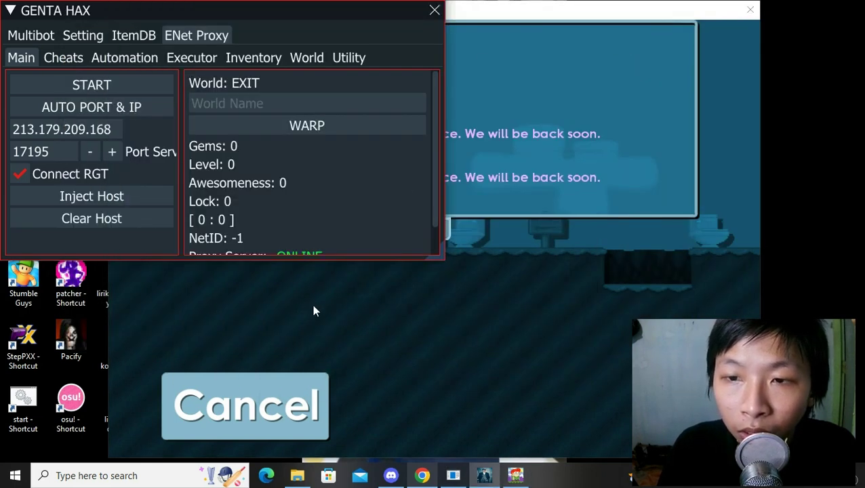
scroll(436, 176, down, 1)
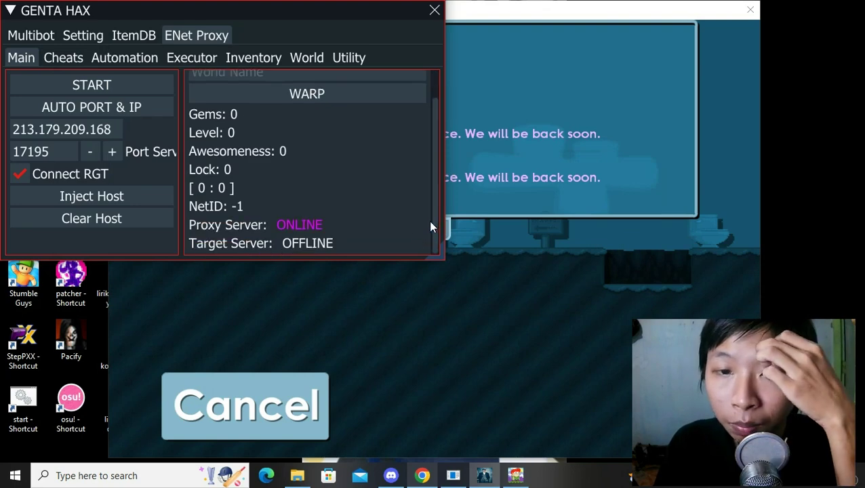
click(539, 51)
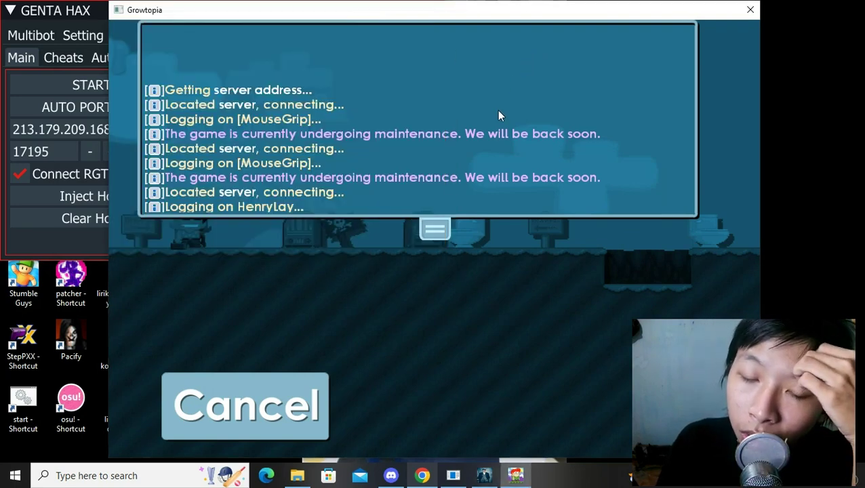
click(244, 413)
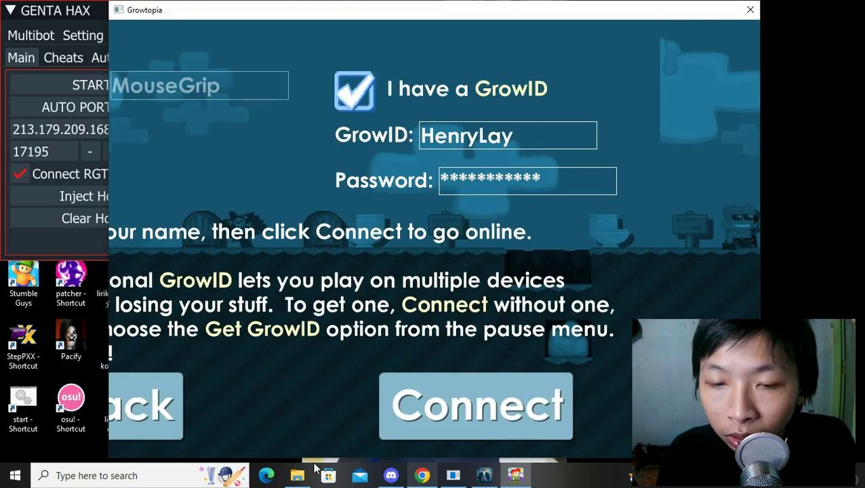